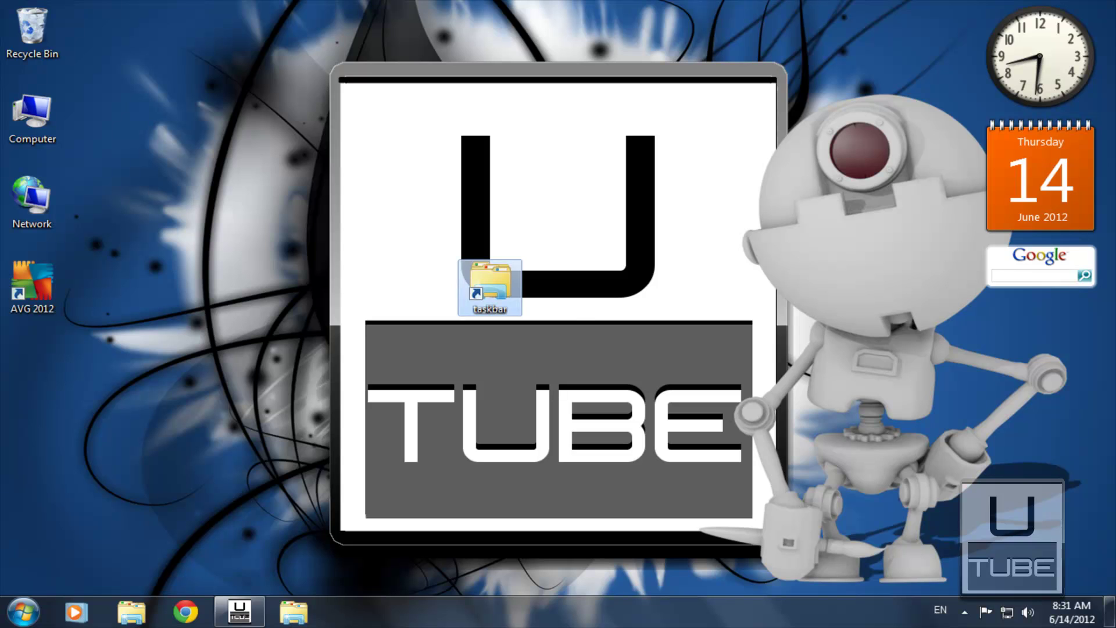
{"action": "right_click", "coordinate": [496, 286]}
{"action": "left_click", "coordinate": [549, 583]}
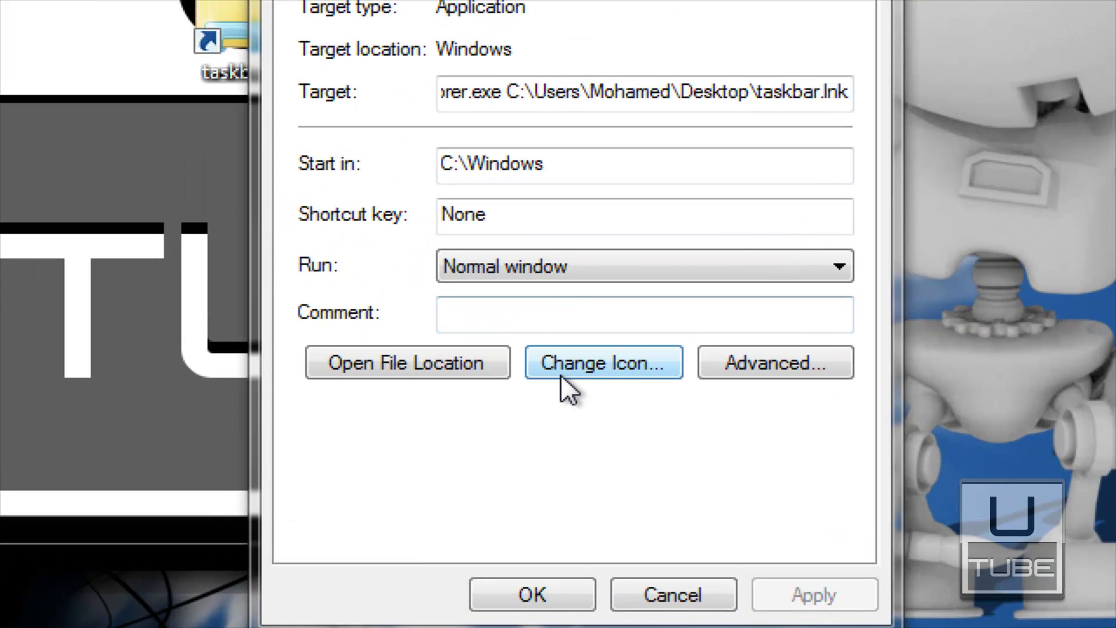
{"action": "left_click", "coordinate": [564, 362]}
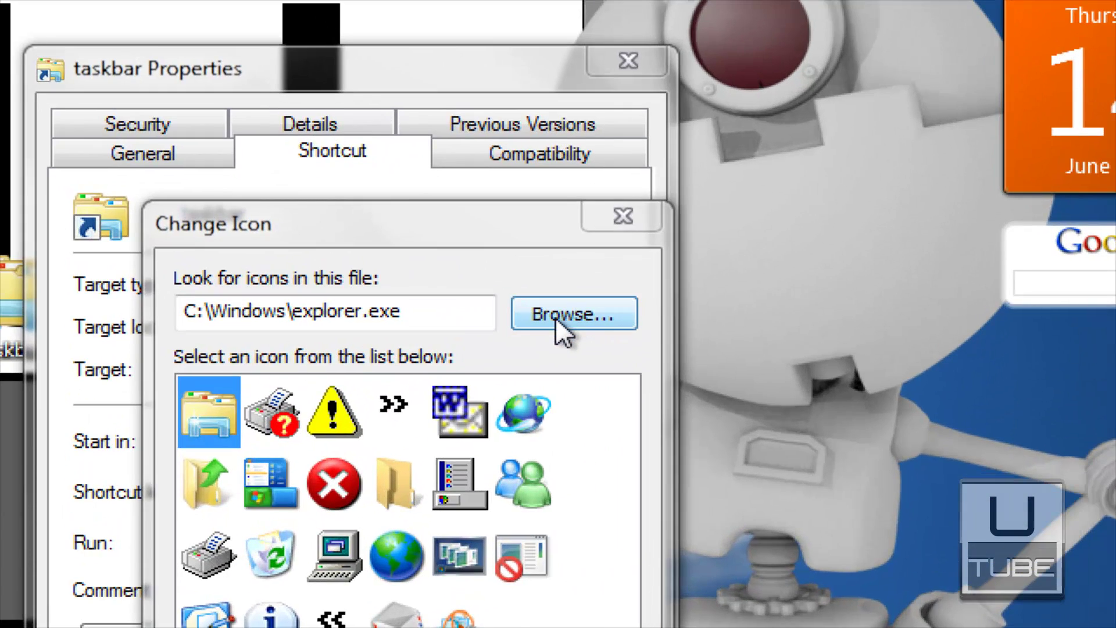
{"action": "left_click", "coordinate": [556, 317]}
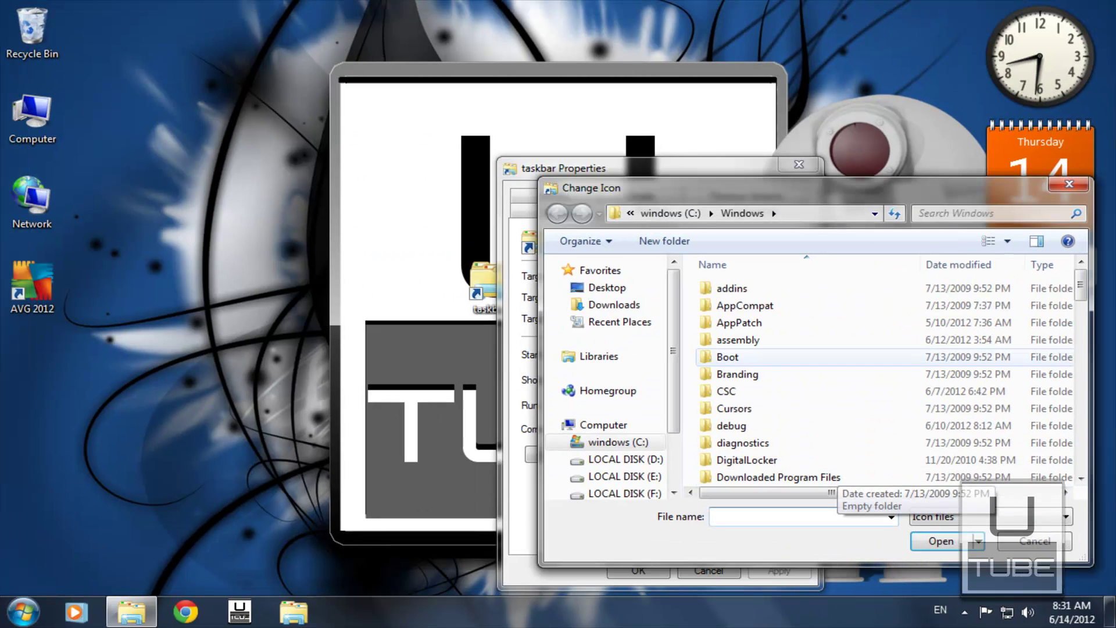
{"action": "left_click", "coordinate": [1033, 540]}
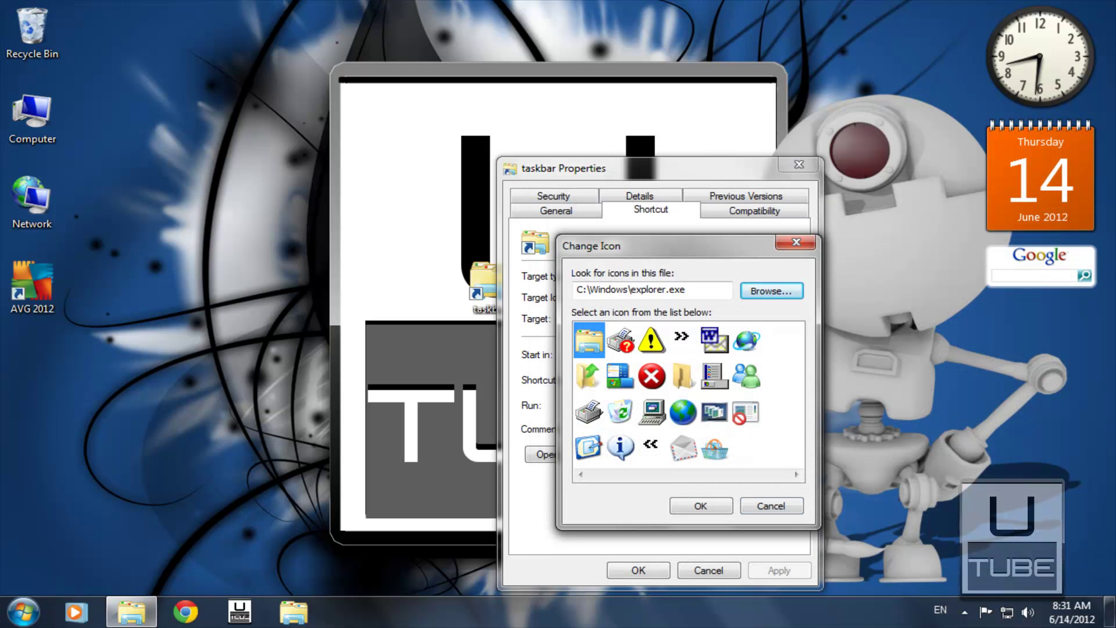
{"action": "left_click", "coordinate": [771, 505]}
{"action": "left_click", "coordinate": [708, 569]}
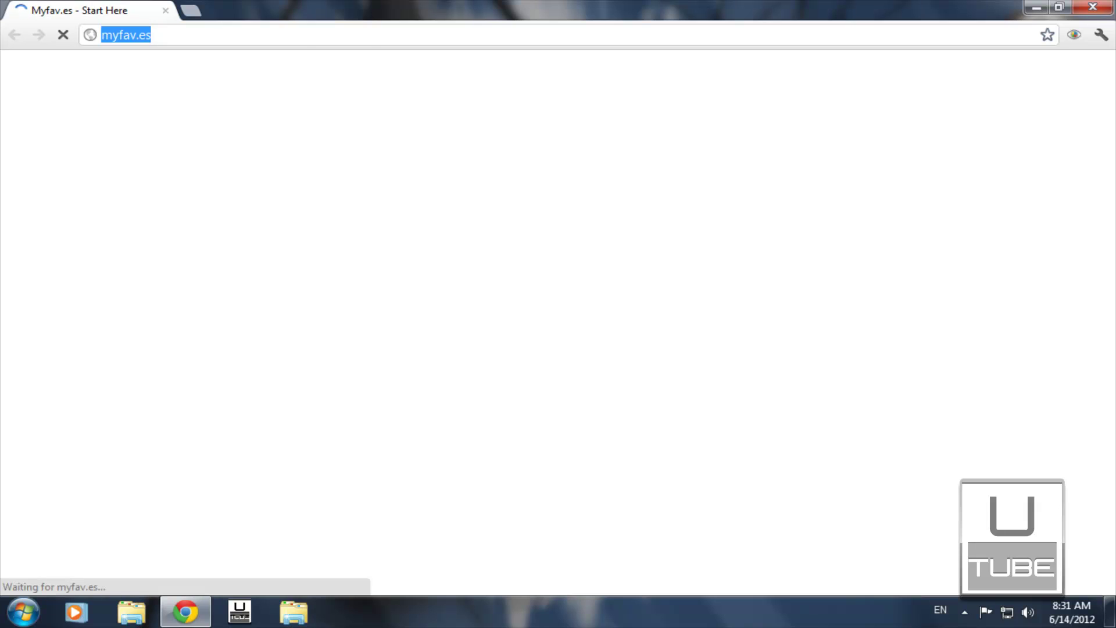
{"action": "type", "text": "http://www.prodraw.net/favicon/index.php"}
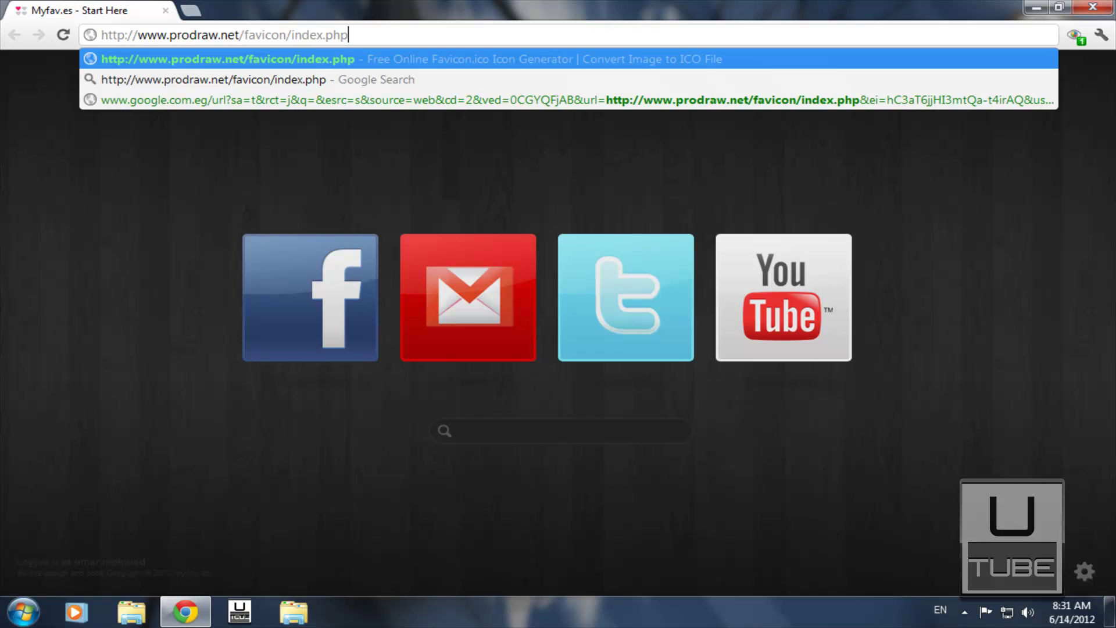
{"action": "key", "text": "Return"}
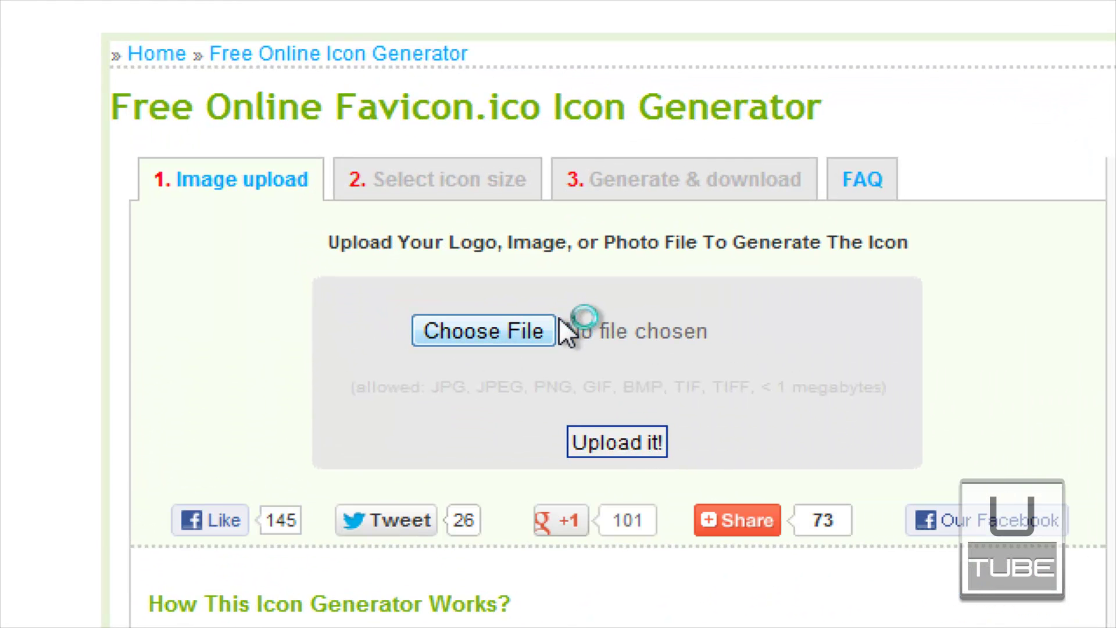
{"action": "left_click", "coordinate": [515, 331]}
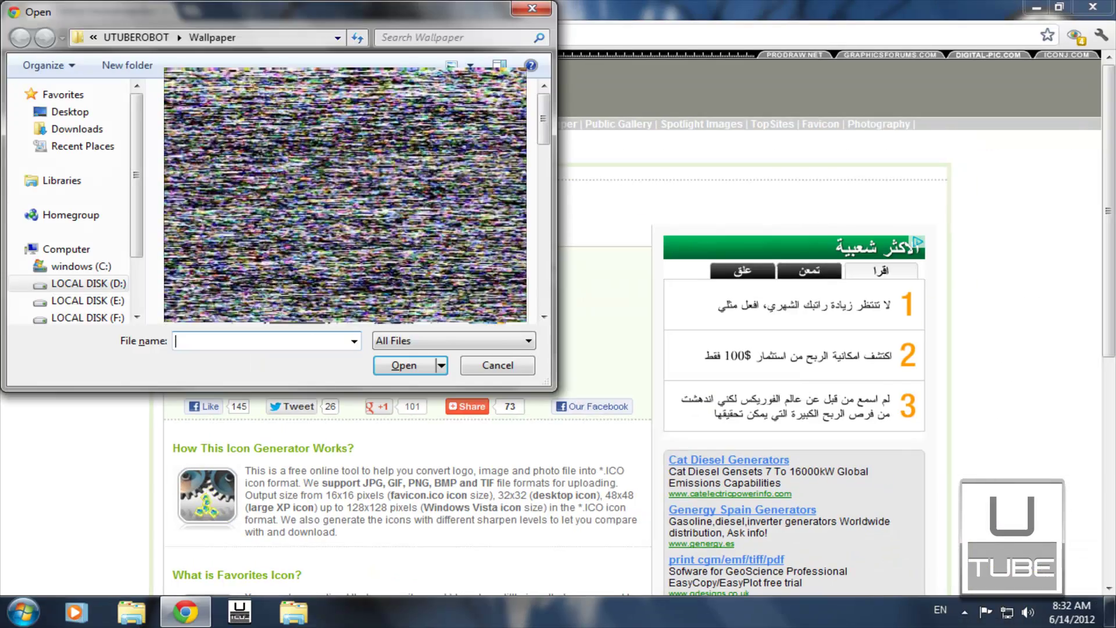
{"action": "scroll", "coordinate": [70, 261], "scroll_direction": "down", "scroll_amount": 2}
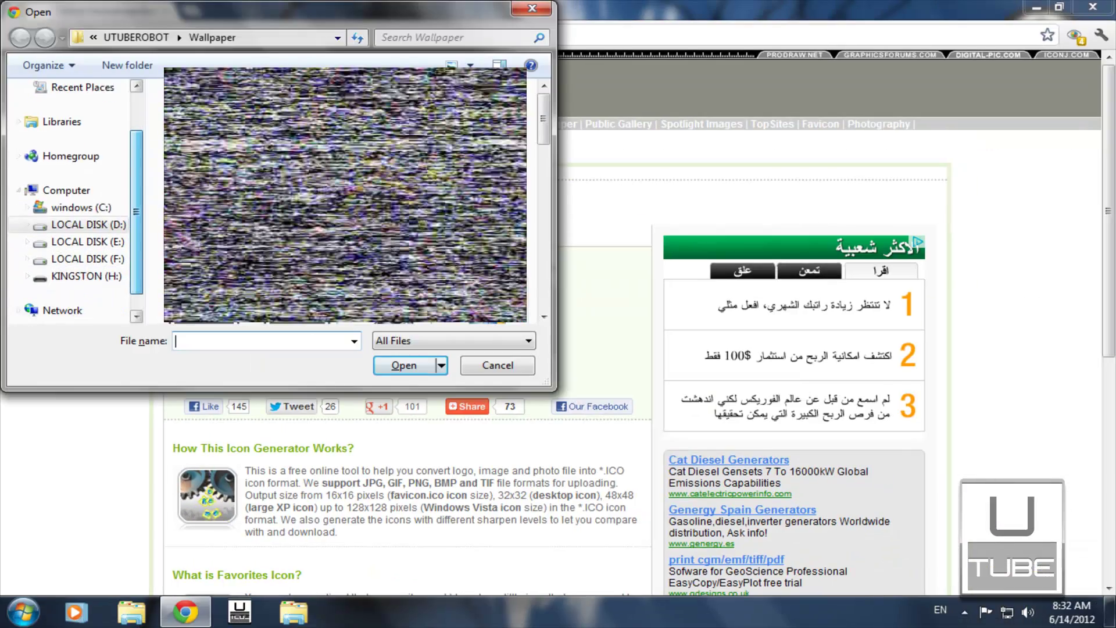
{"action": "scroll", "coordinate": [69, 215], "scroll_direction": "down", "scroll_amount": 1}
{"action": "left_click", "coordinate": [86, 259]}
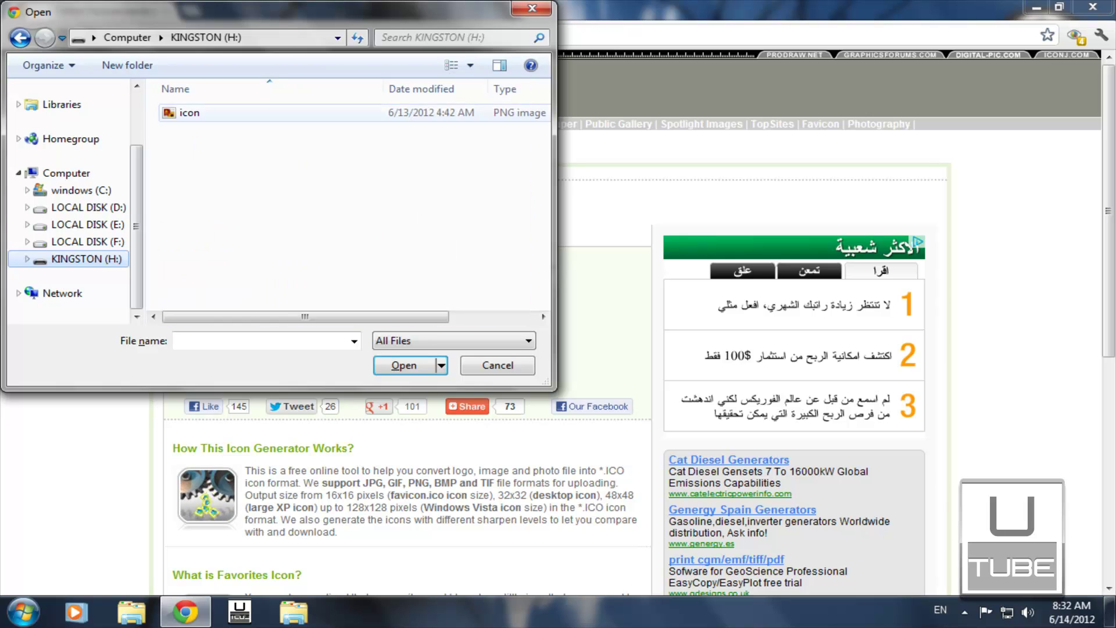
{"action": "double_click", "coordinate": [189, 112]}
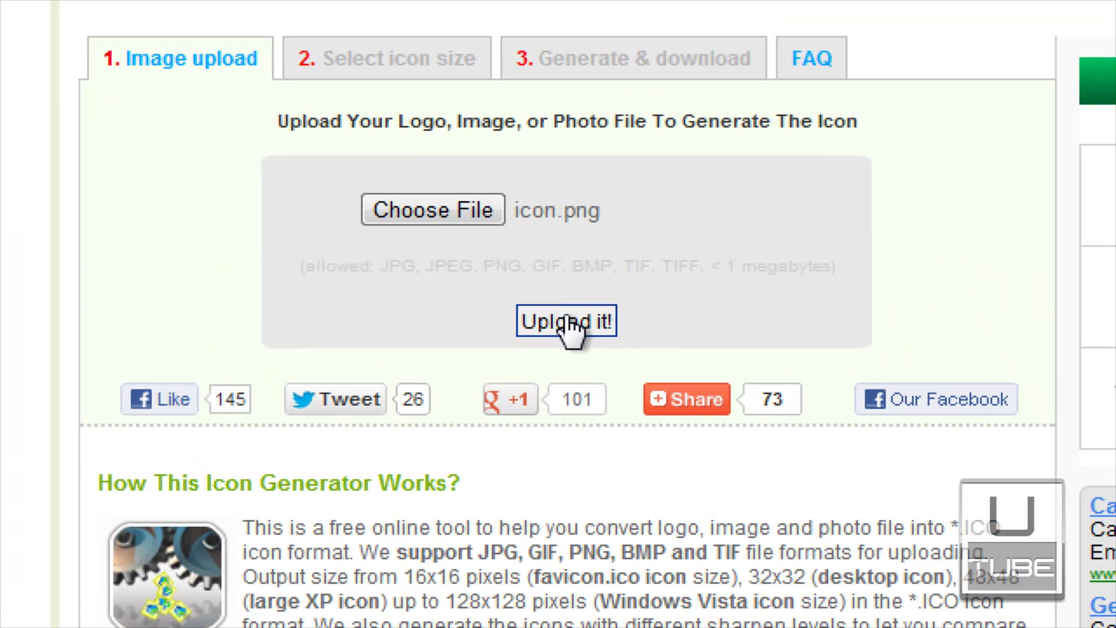
{"action": "left_click", "coordinate": [569, 323]}
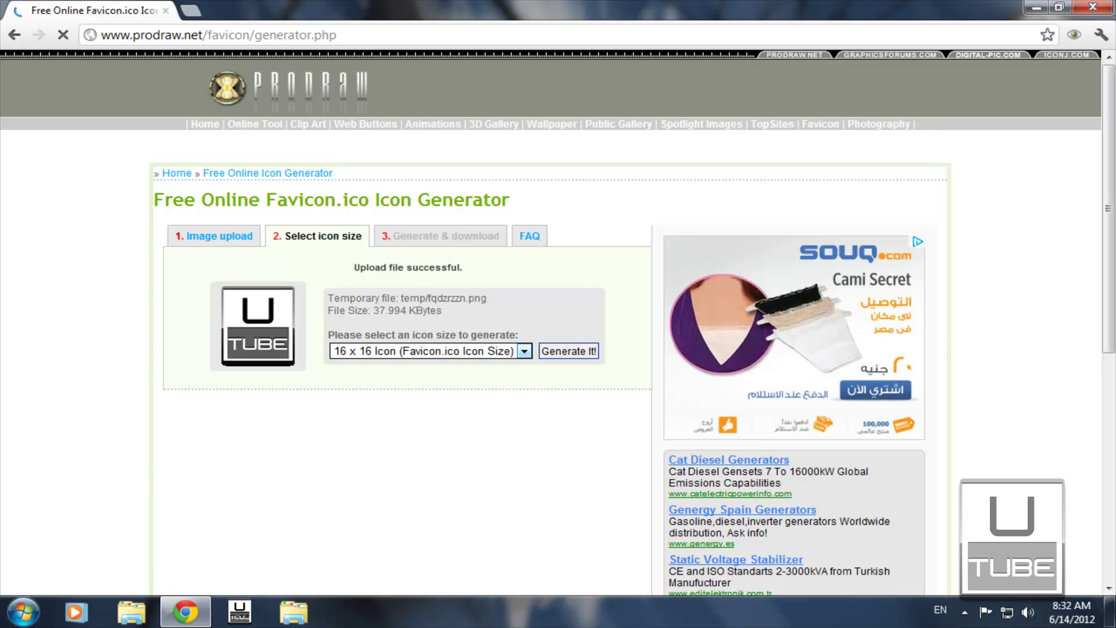
Select the 128 x 128 pixels icon size for the uploaded image and generate the icons
{"action": "left_click", "coordinate": [524, 351]}
{"action": "key", "text": "Down"}
{"action": "key", "text": "Down"}
{"action": "key", "text": "Down"}
{"action": "key", "text": "Down"}
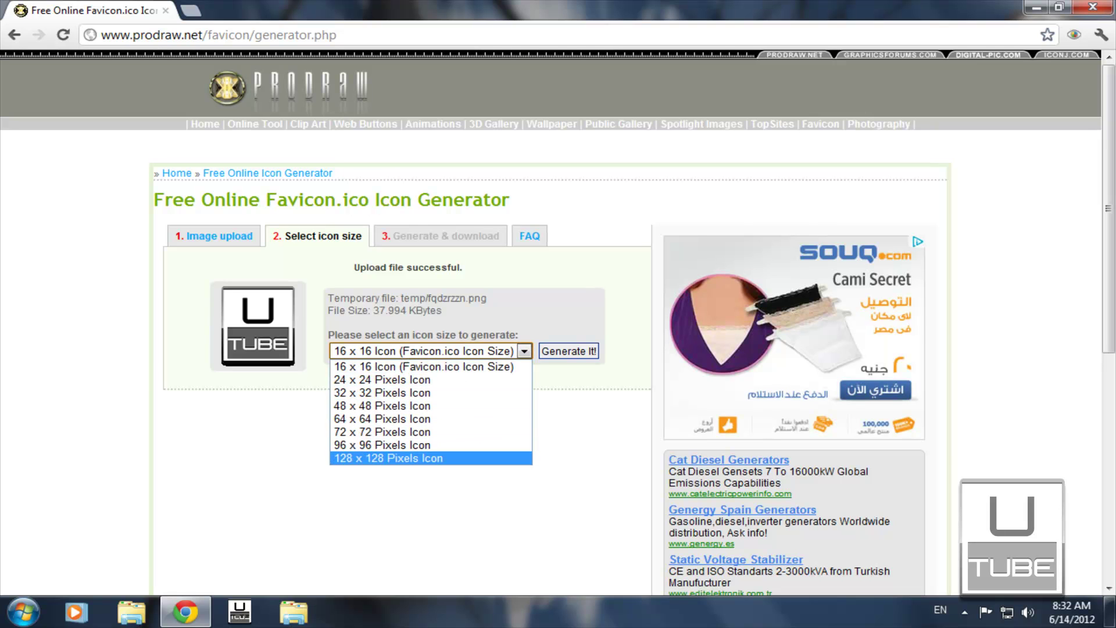
{"action": "left_click", "coordinate": [454, 474]}
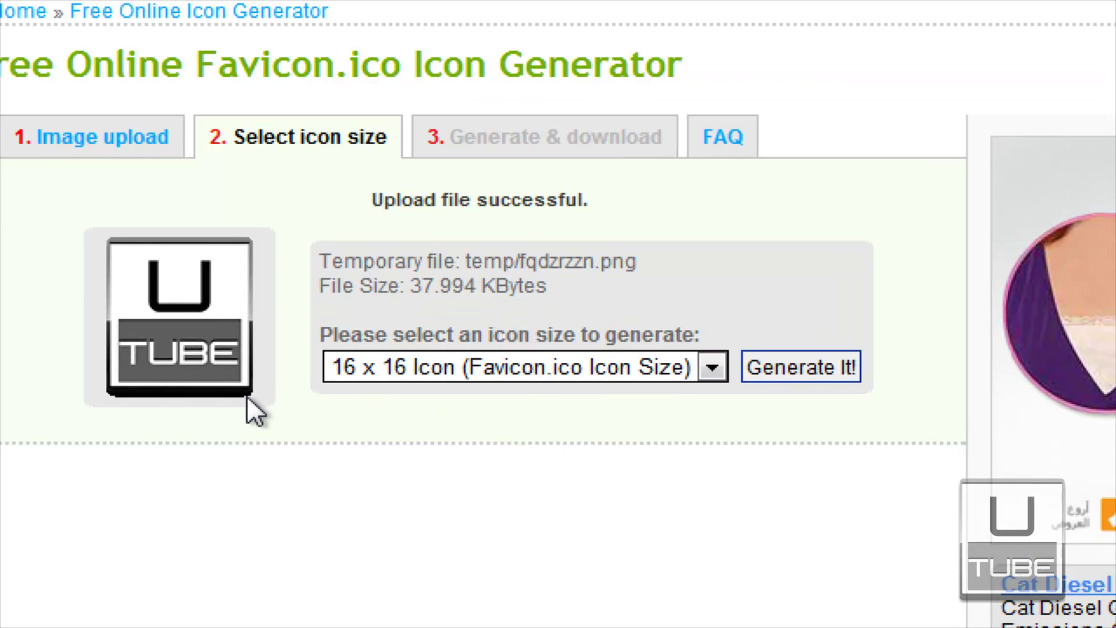
{"action": "left_click", "coordinate": [365, 365]}
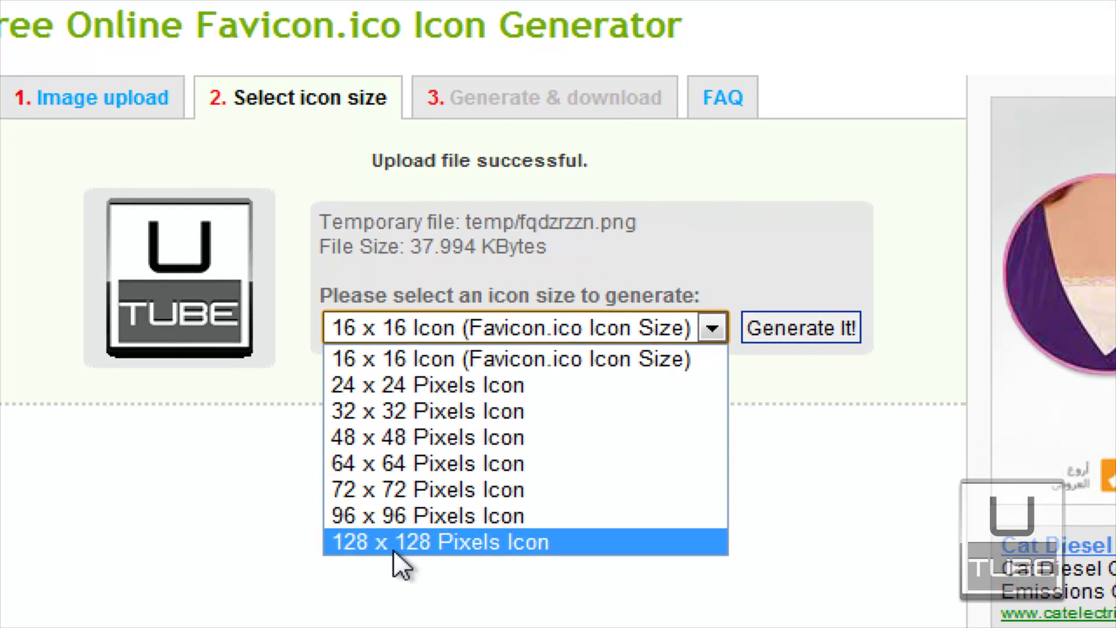
{"action": "left_click", "coordinate": [393, 546]}
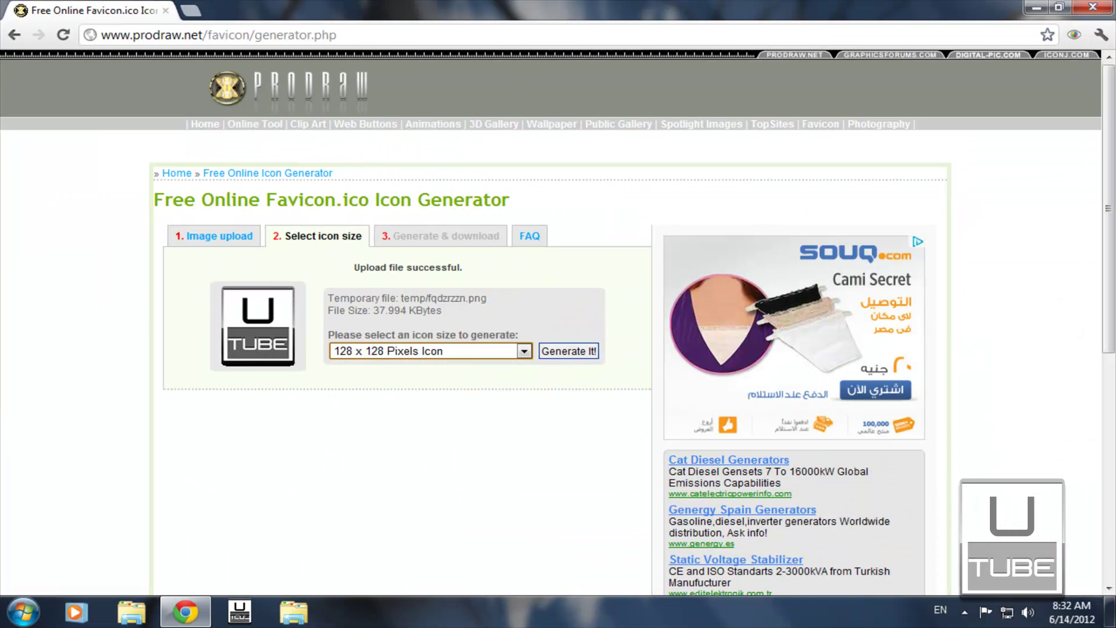
{"action": "left_click", "coordinate": [568, 351]}
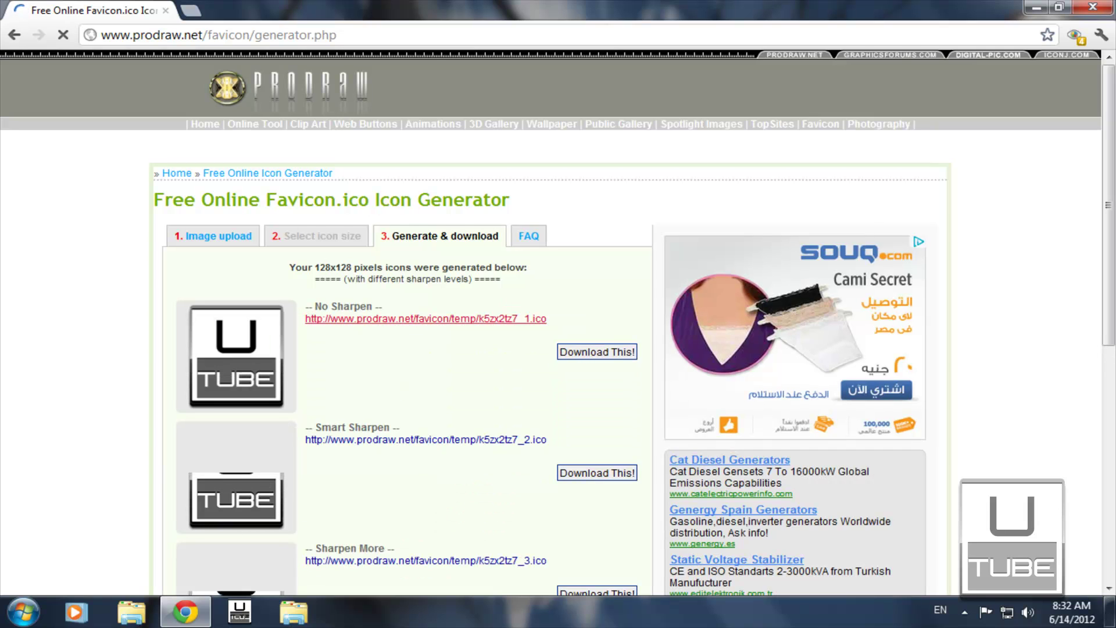
Download one of the generated icons as favicon.ico and minimize the browser to return to the desktop
{"action": "scroll", "coordinate": [558, 320], "scroll_direction": "down", "scroll_amount": 1}
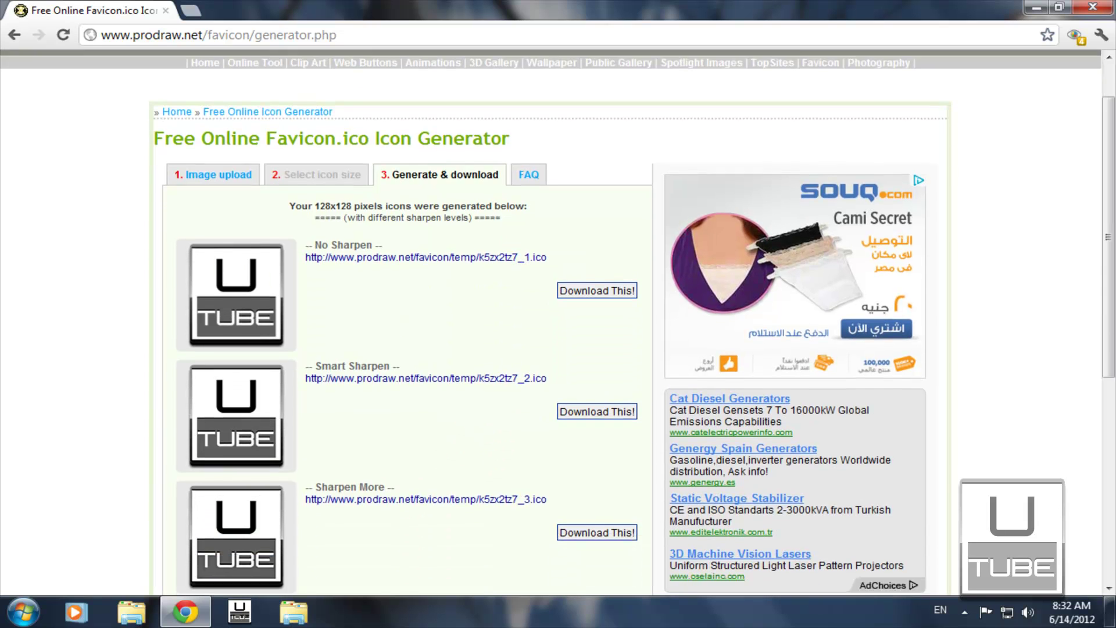
{"action": "scroll", "coordinate": [558, 320], "scroll_direction": "down", "scroll_amount": 6}
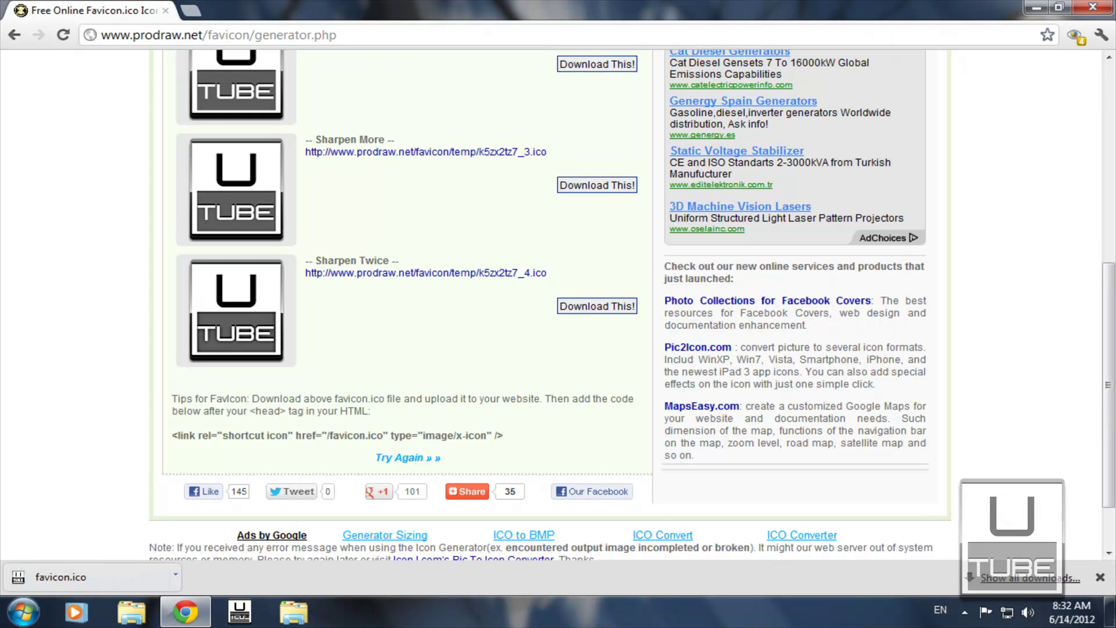
{"action": "left_click", "coordinate": [1036, 7]}
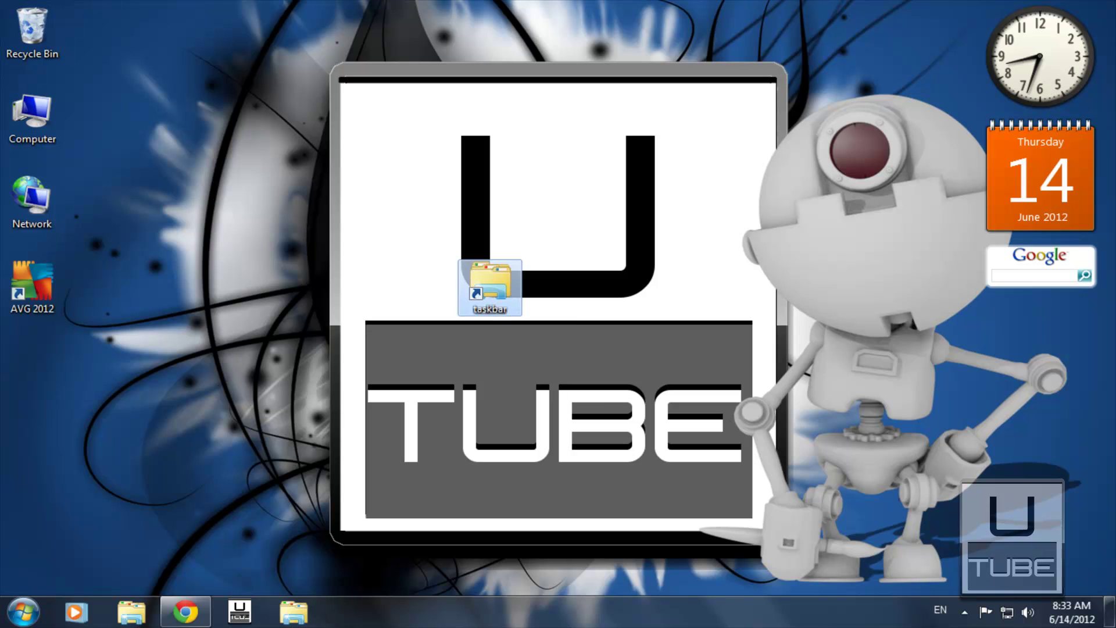
Change the icon of the desktop shortcut "taskbar" to favicon.ico from the Downloads folder and apply the shortcut's properties
{"action": "right_click", "coordinate": [495, 288]}
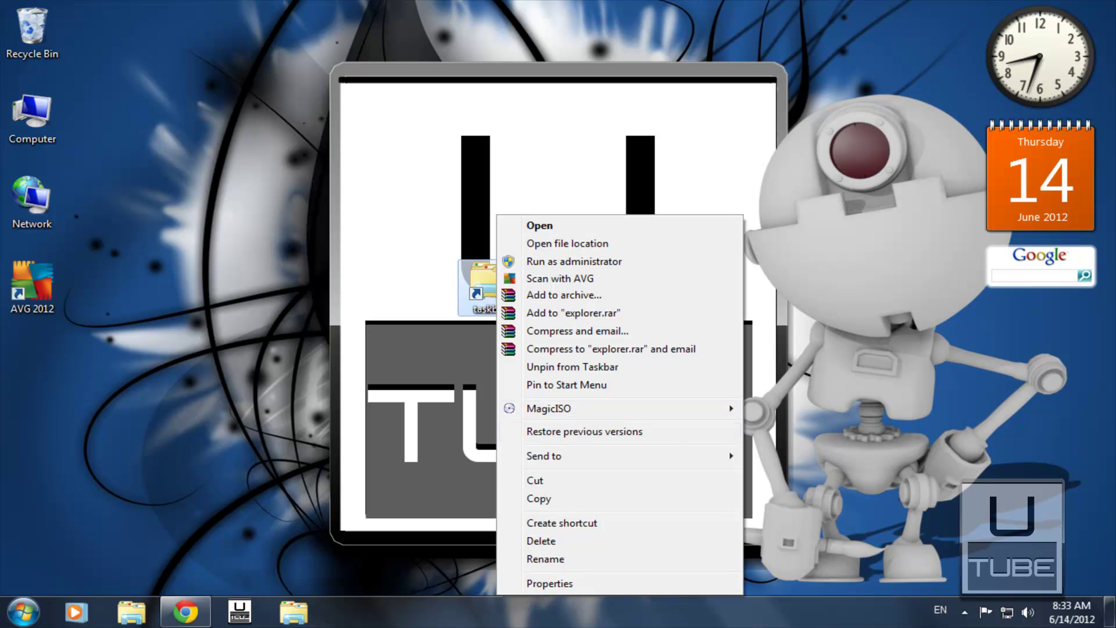
{"action": "left_click", "coordinate": [549, 583]}
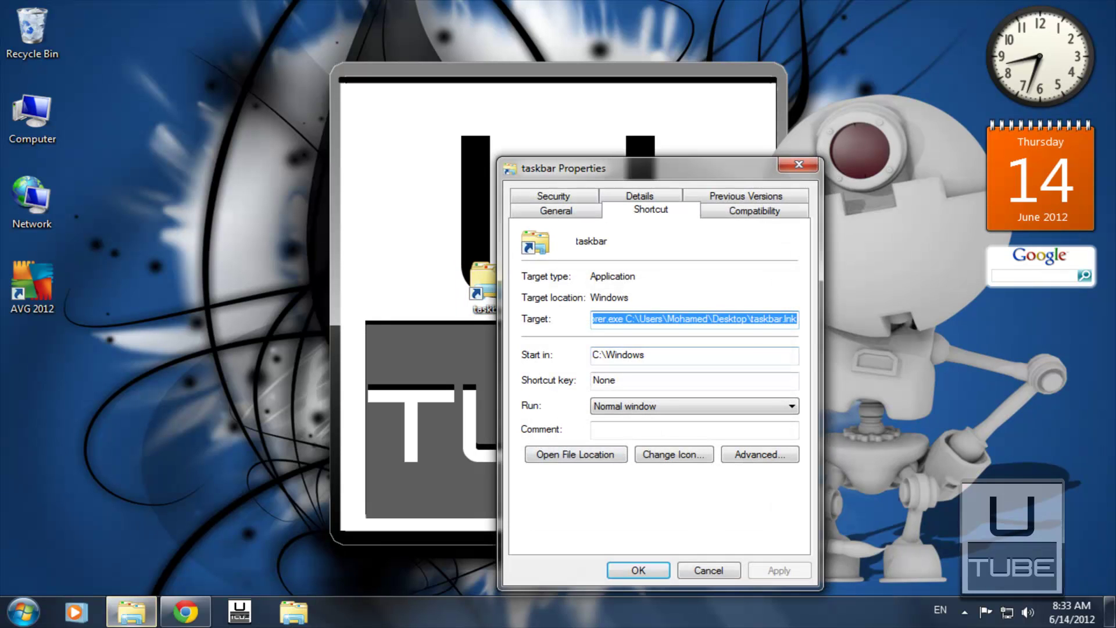
{"action": "left_click", "coordinate": [674, 454]}
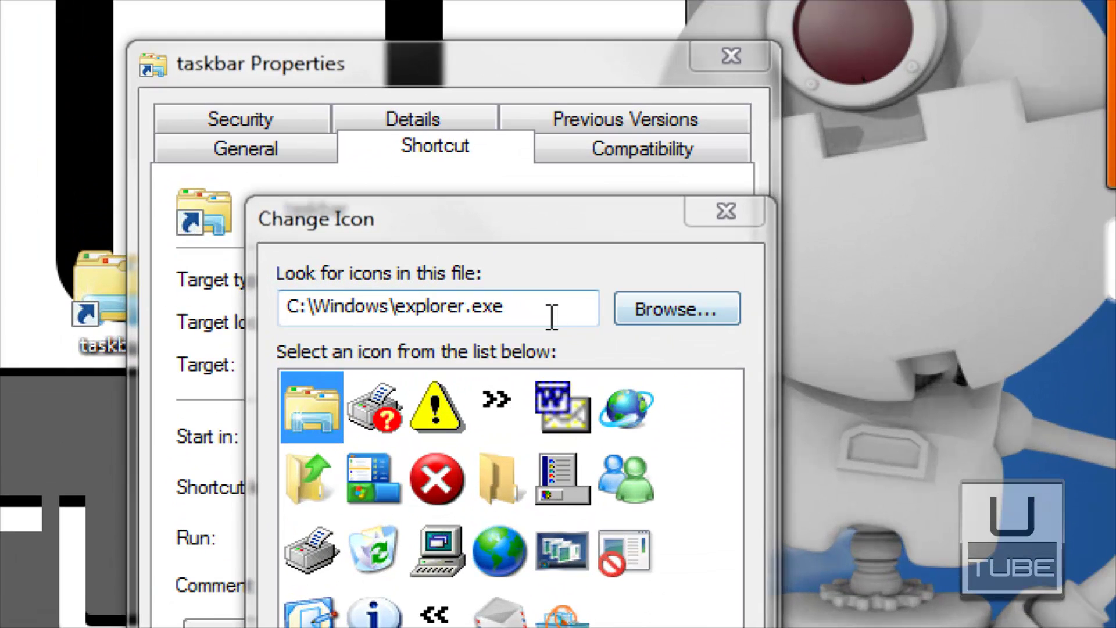
{"action": "left_click", "coordinate": [694, 306]}
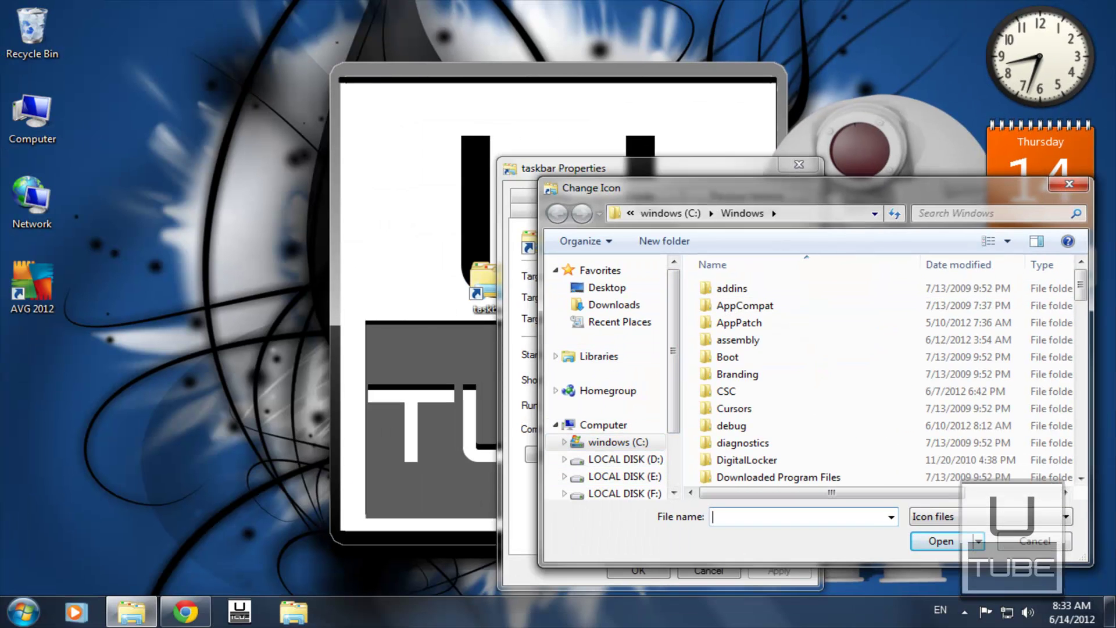
{"action": "scroll", "coordinate": [608, 377], "scroll_direction": "down", "scroll_amount": 1}
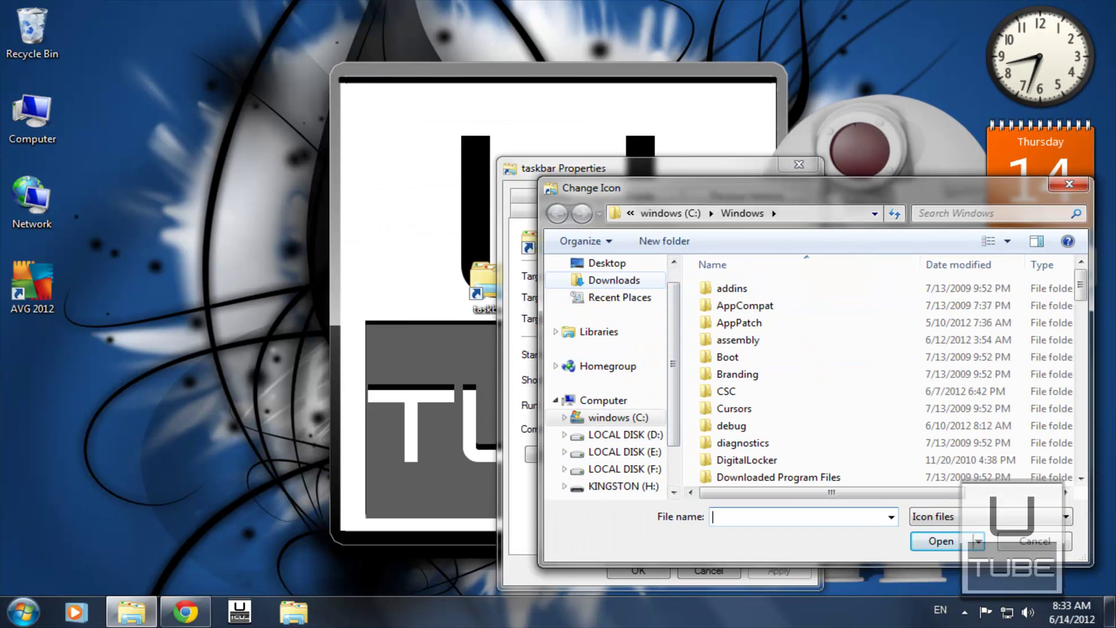
{"action": "left_click", "coordinate": [613, 280]}
{"action": "left_click", "coordinate": [935, 401]}
{"action": "key", "text": "Return"}
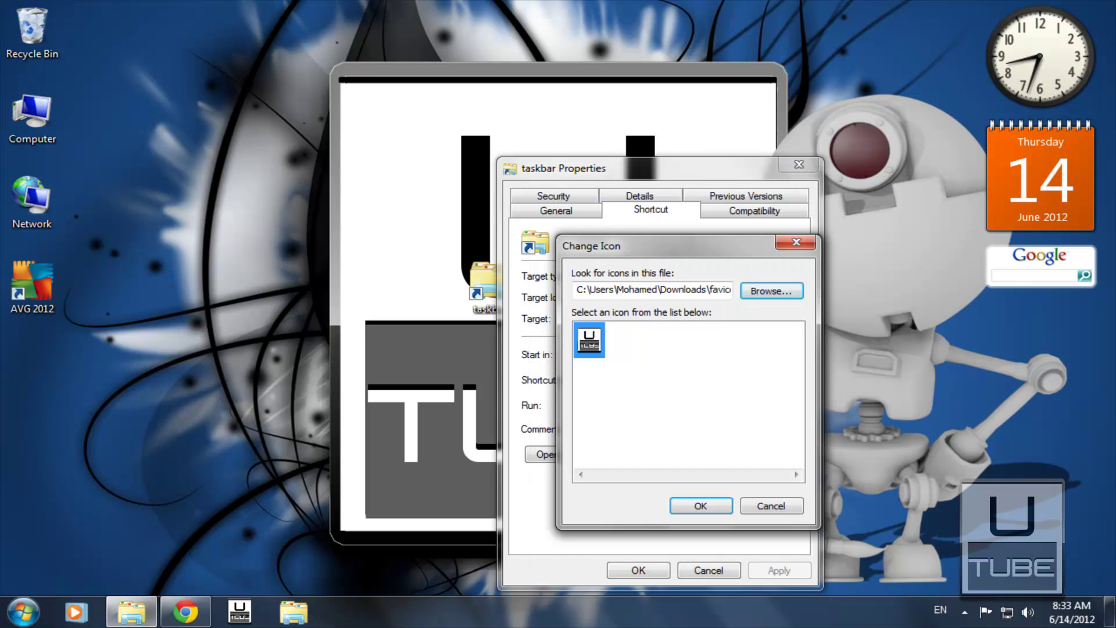
{"action": "key", "text": "Return"}
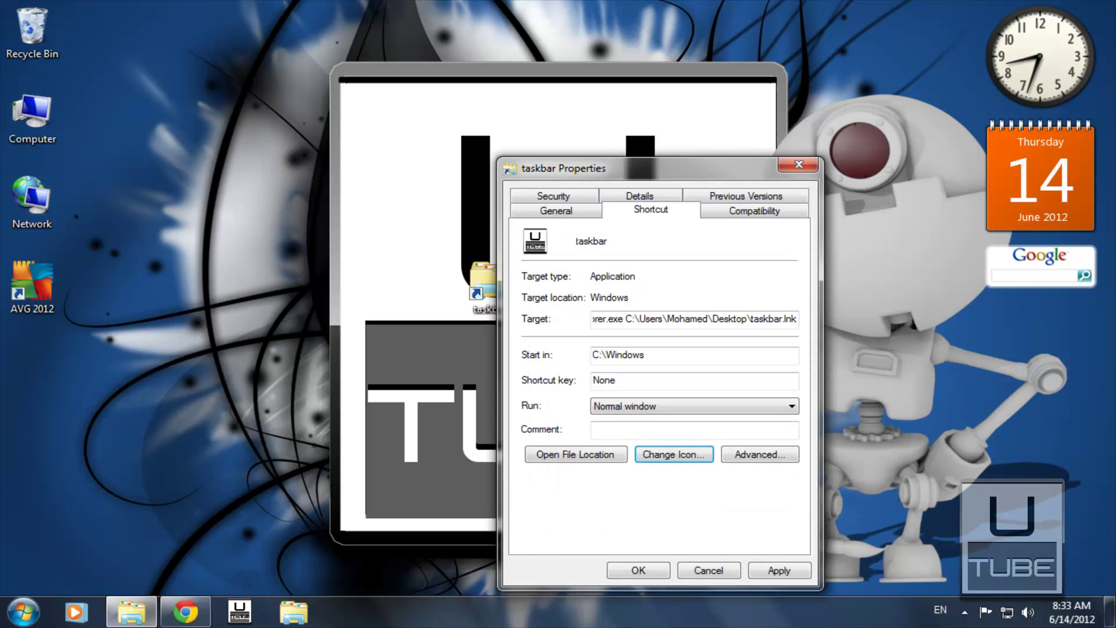
{"action": "key", "text": "Return"}
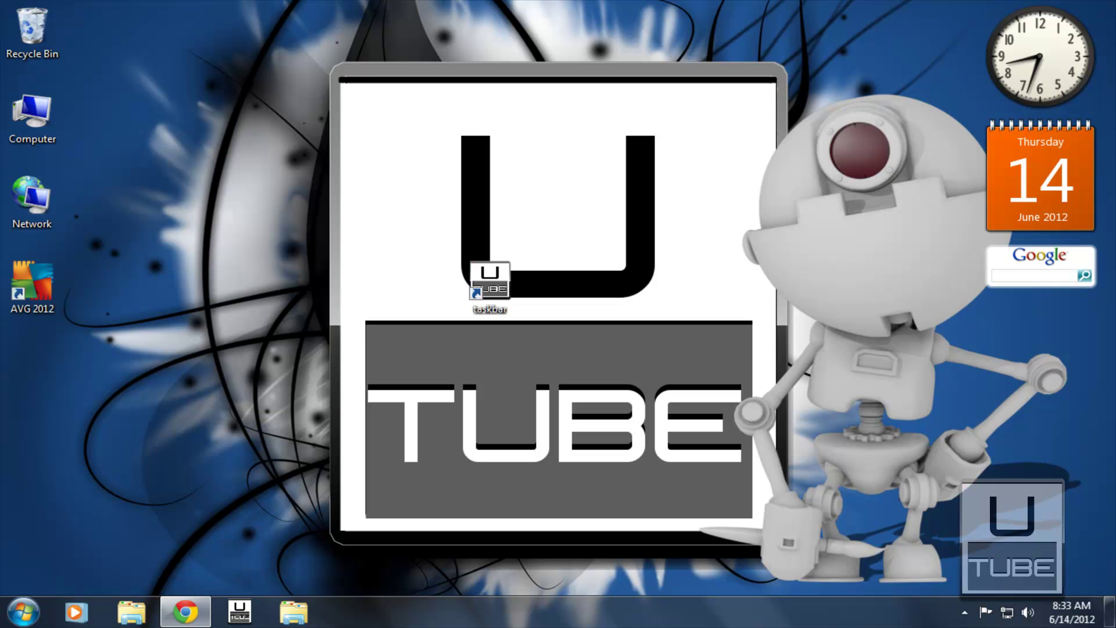
Unpin the old folder-icon shortcut from the taskbar, pin the desktop "taskbar" shortcut with the custom icon in its place, and launch it
{"action": "right_click", "coordinate": [293, 612]}
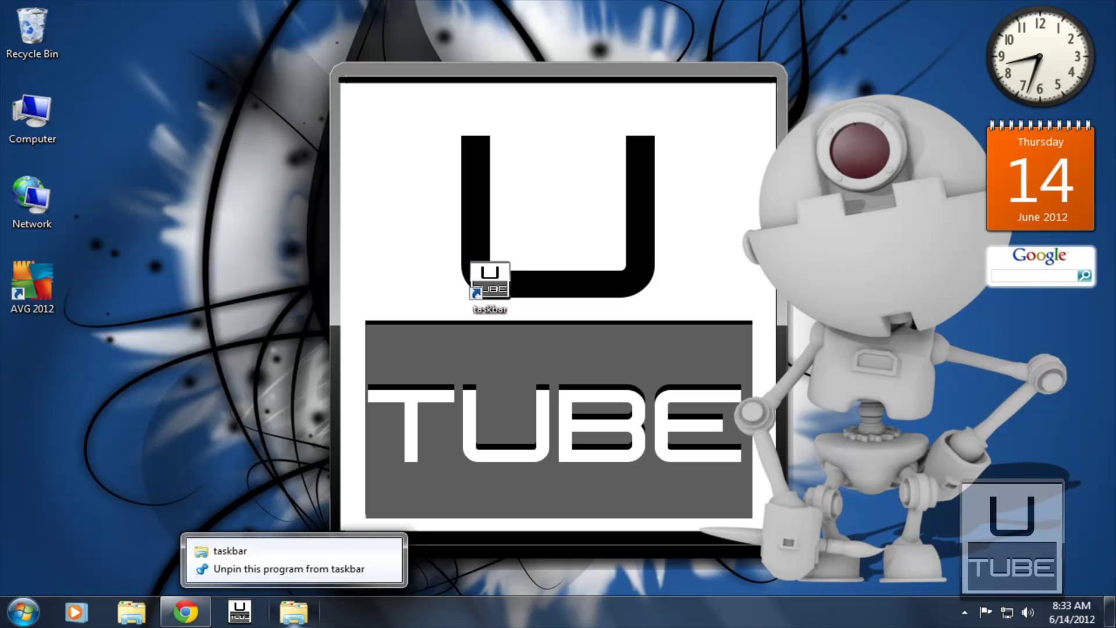
{"action": "left_click", "coordinate": [289, 569]}
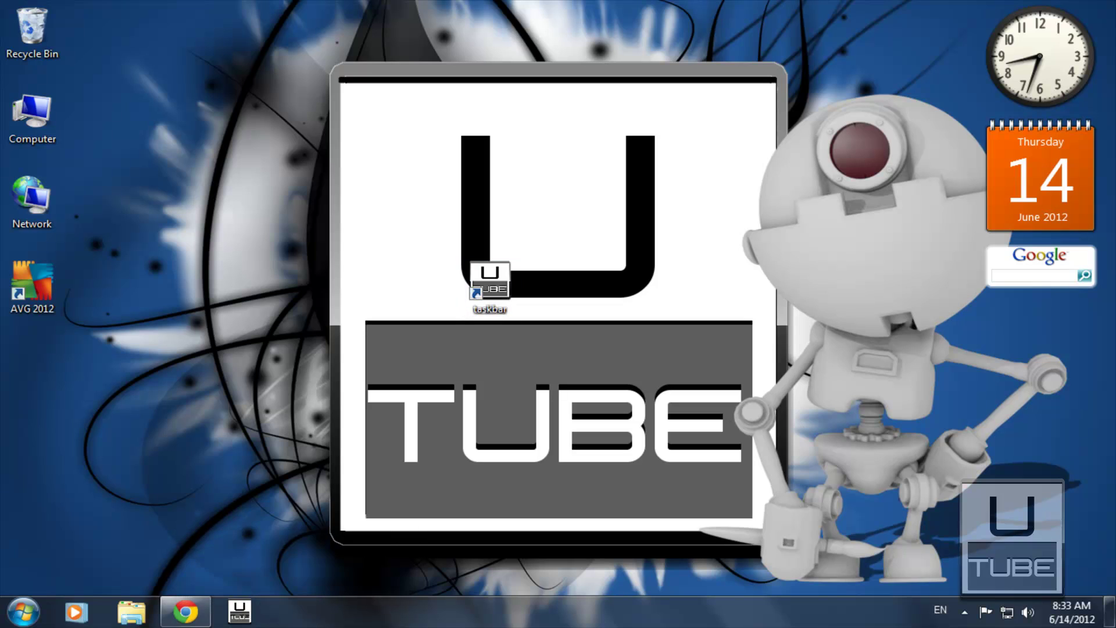
{"action": "right_click", "coordinate": [500, 288]}
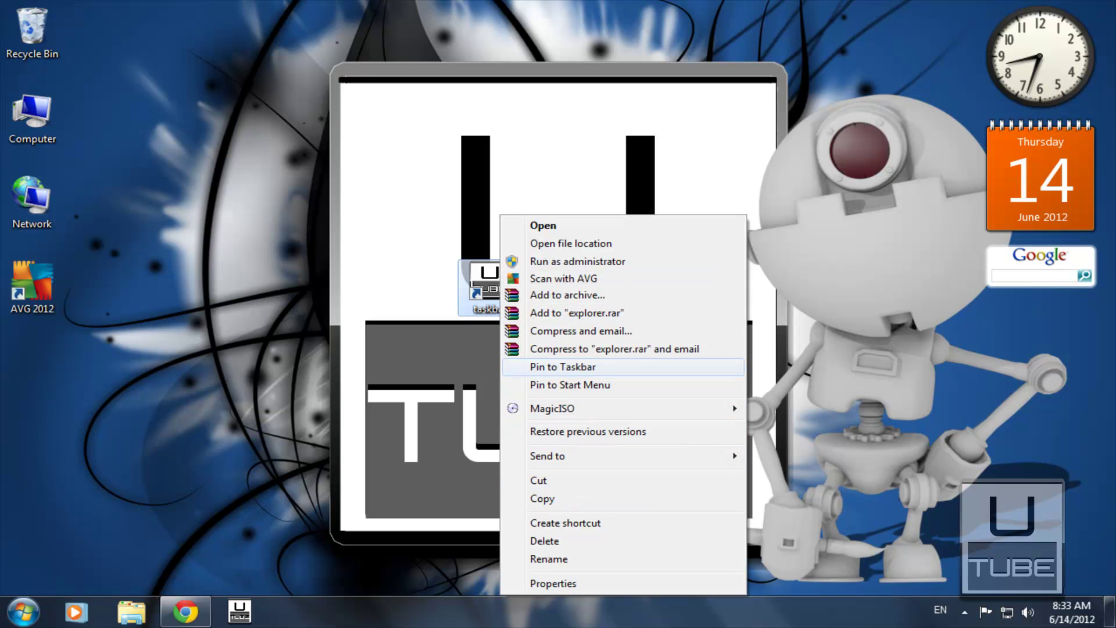
{"action": "left_click", "coordinate": [562, 366]}
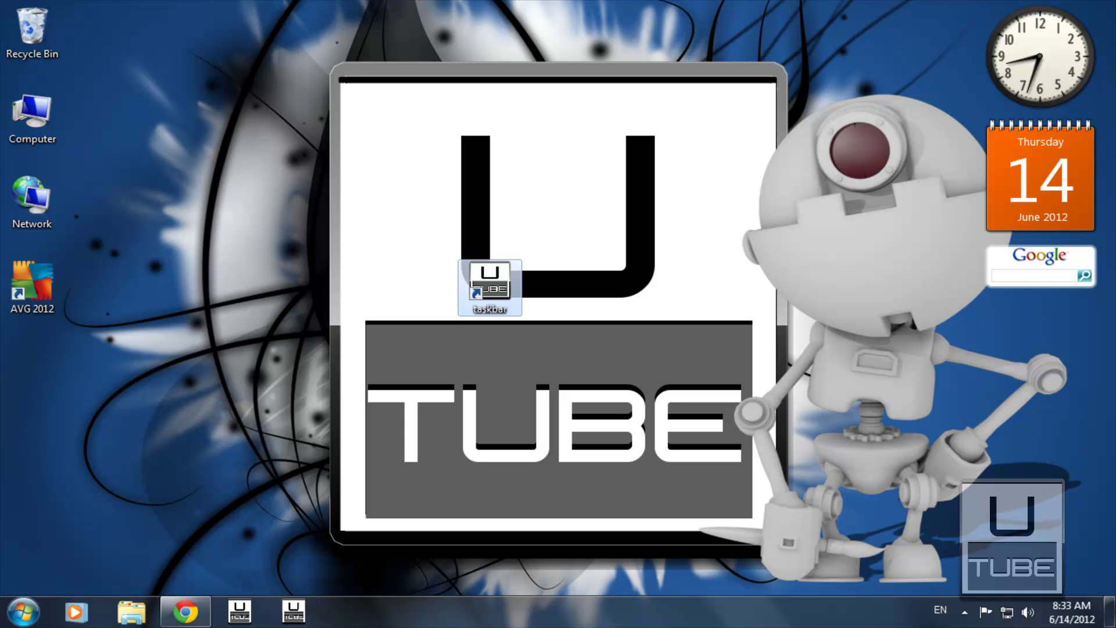
{"action": "left_click", "coordinate": [293, 611]}
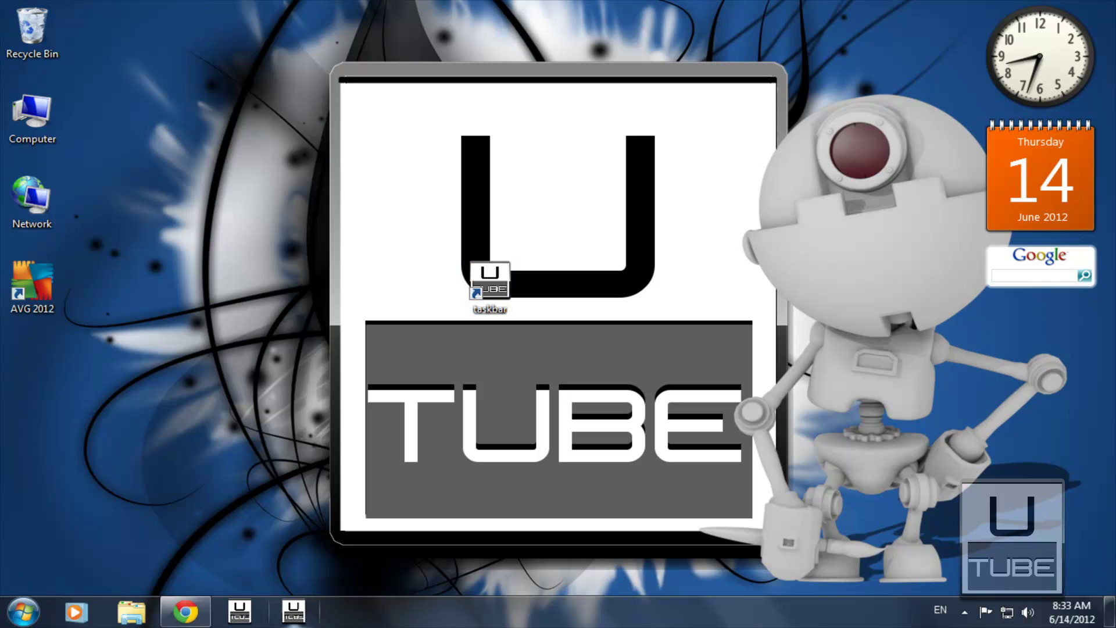